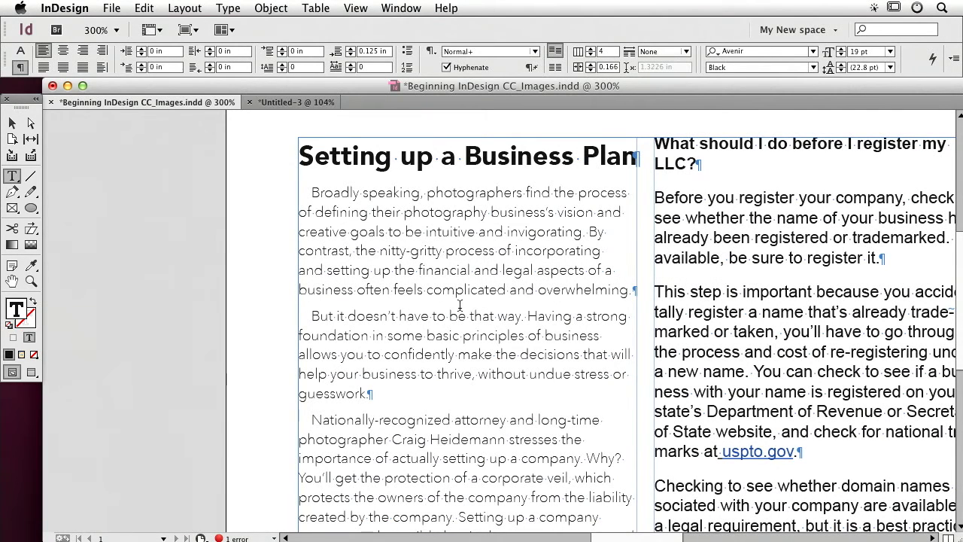
Open the Paragraph Styles panel, then move and enlarge it beside the article
left_click(460, 305)
left_click_drag(441, 377, 400, 349)
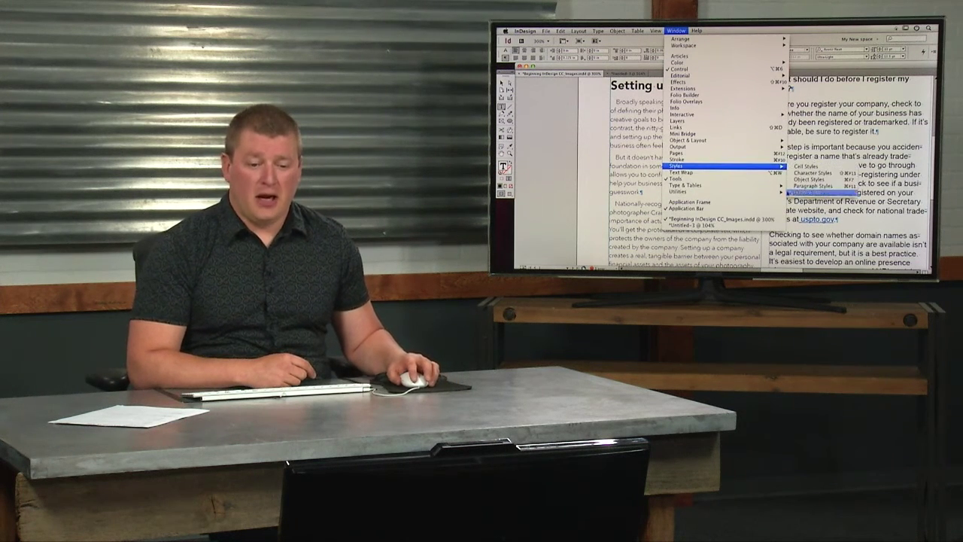
left_click(814, 185)
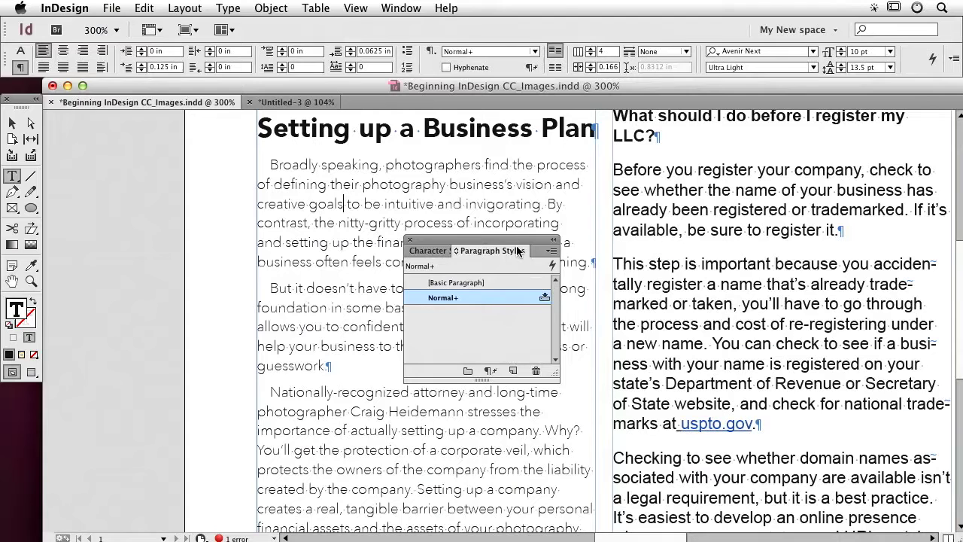
left_click_drag(517, 241, 721, 115)
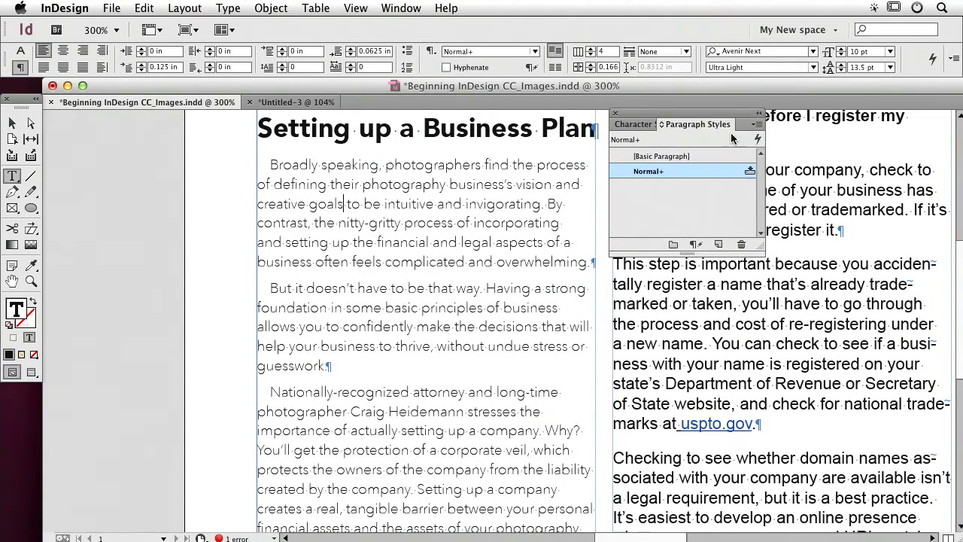
left_click_drag(760, 247, 780, 312)
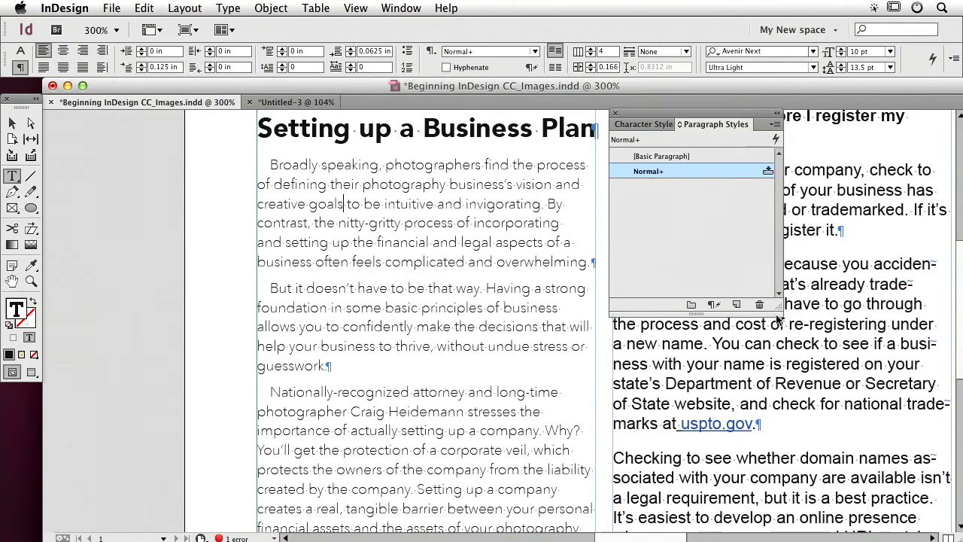
left_click(448, 225)
Place the insertion point in the 'Setting up a Business Plan' heading
left_click(655, 167)
left_click(348, 129)
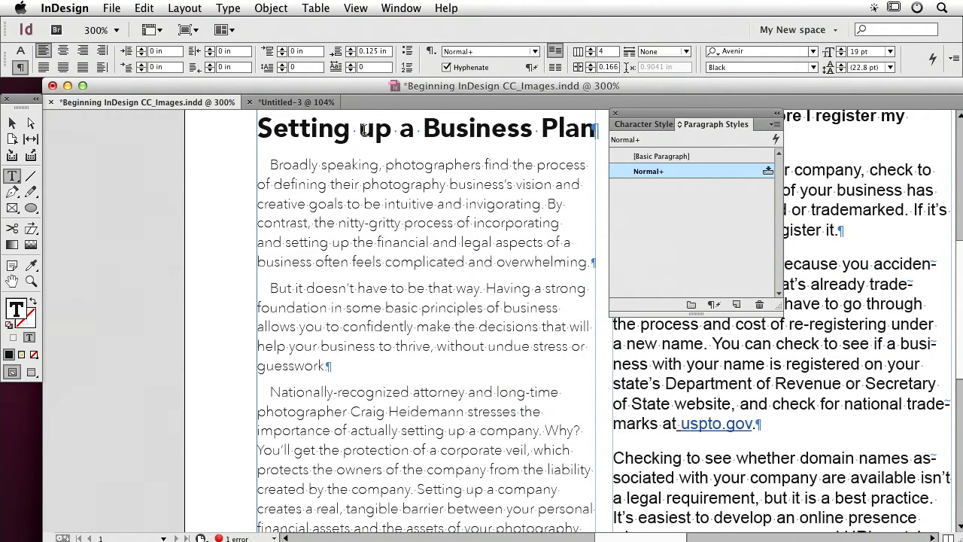
double_click(366, 129)
left_click(384, 129)
left_click(774, 125)
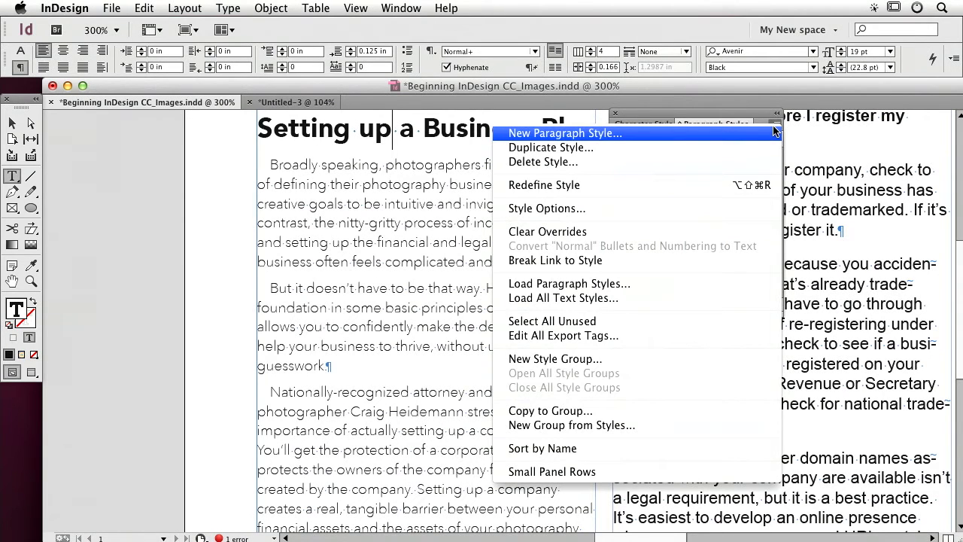
Start a new paragraph style from the heading and name it 'Headline'
left_click(704, 133)
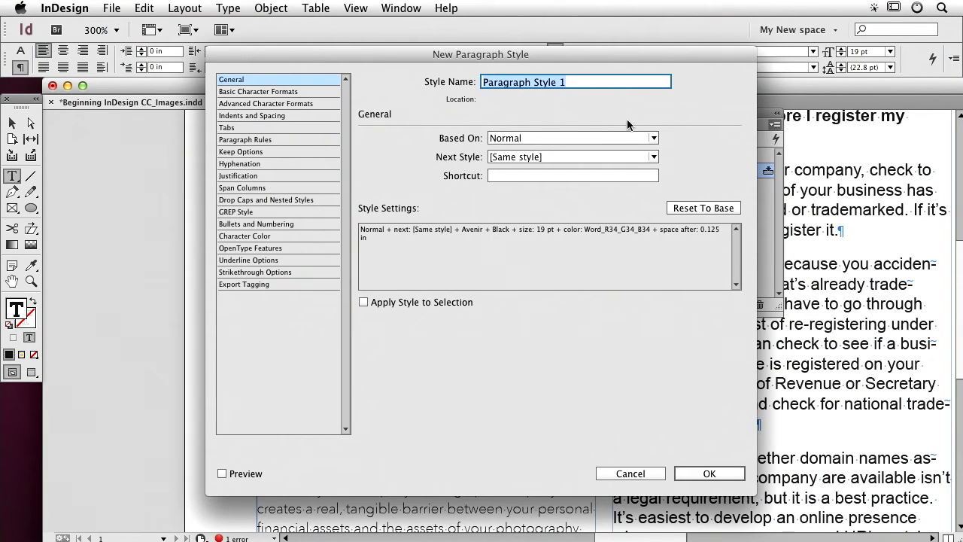
type("Headl")
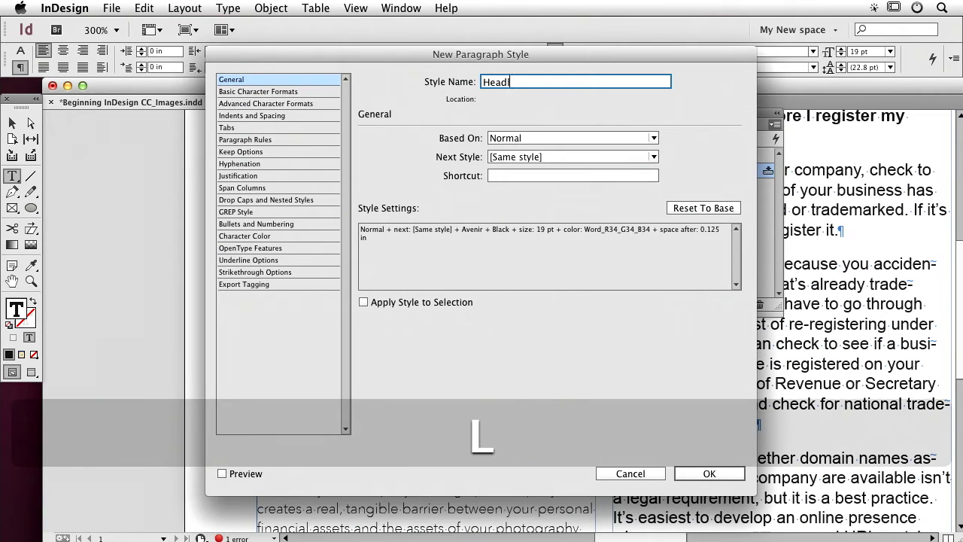
type("ine")
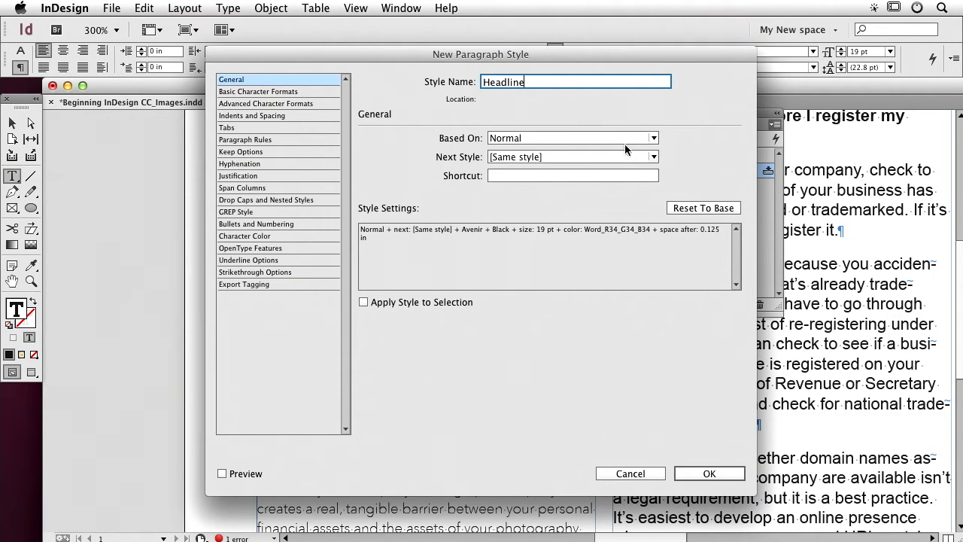
Base the Headline style on [No Paragraph Style] and enable Apply Style to Selection
left_click(653, 140)
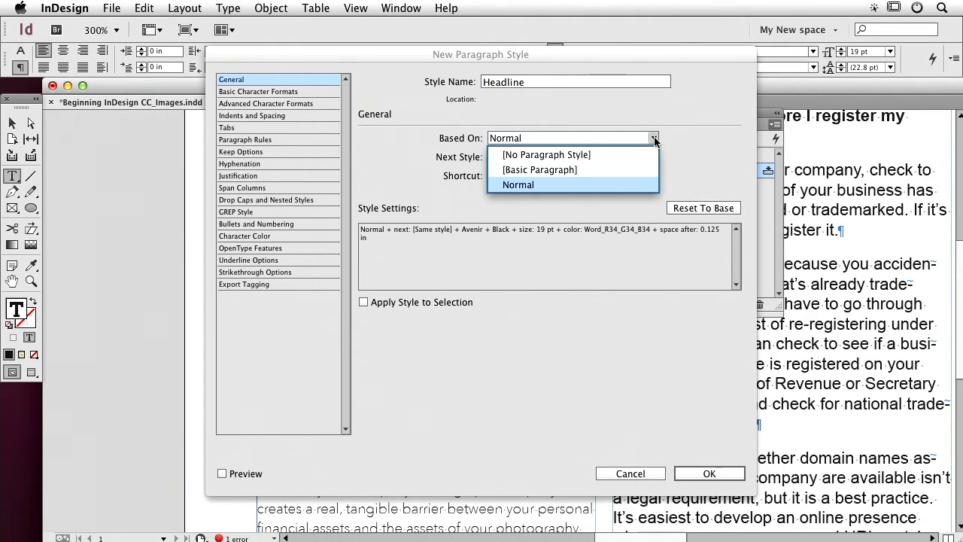
left_click(619, 155)
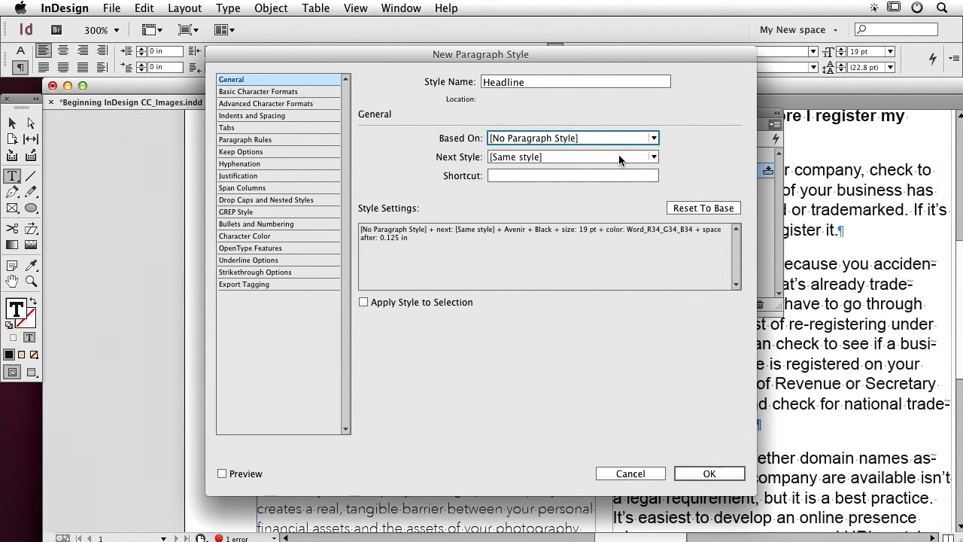
left_click_drag(424, 55, 589, 56)
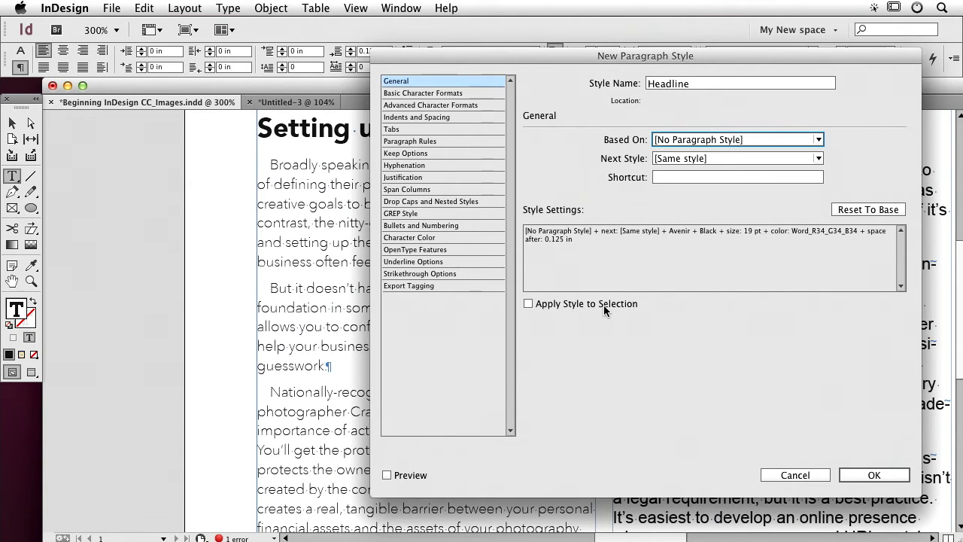
left_click(604, 305)
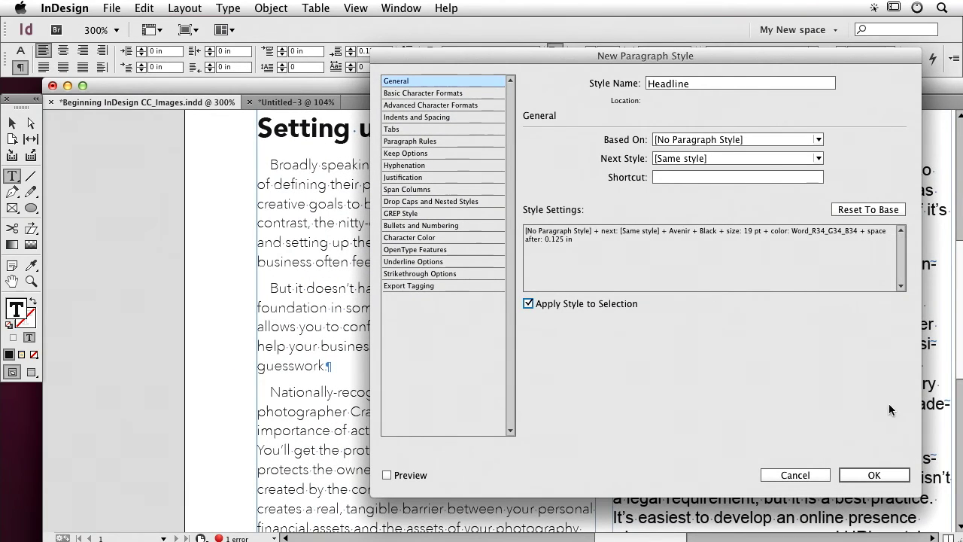
Confirm the New Paragraph Style dialog to create the Headline style
left_click(875, 475)
Apply the Headline paragraph style to the 'What is a registered agent?' heading
left_click_drag(442, 133, 355, 135)
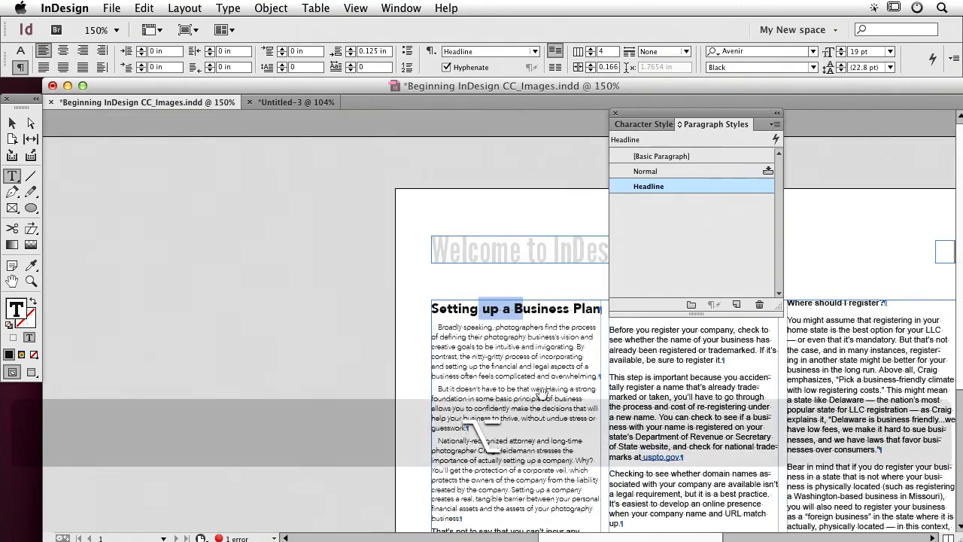
scroll(316, 333, "down", 3)
scroll(362, 324, "right", 3)
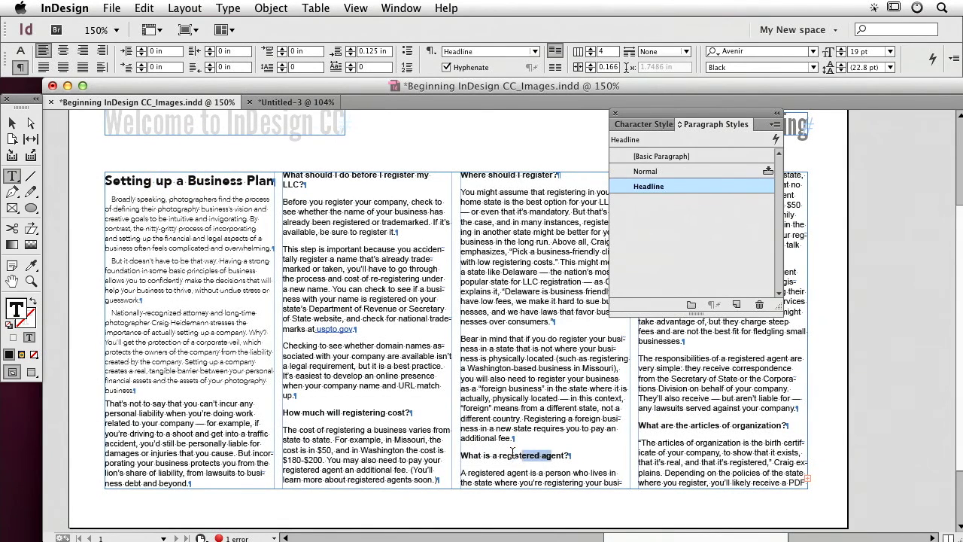
left_click_drag(512, 456, 558, 458)
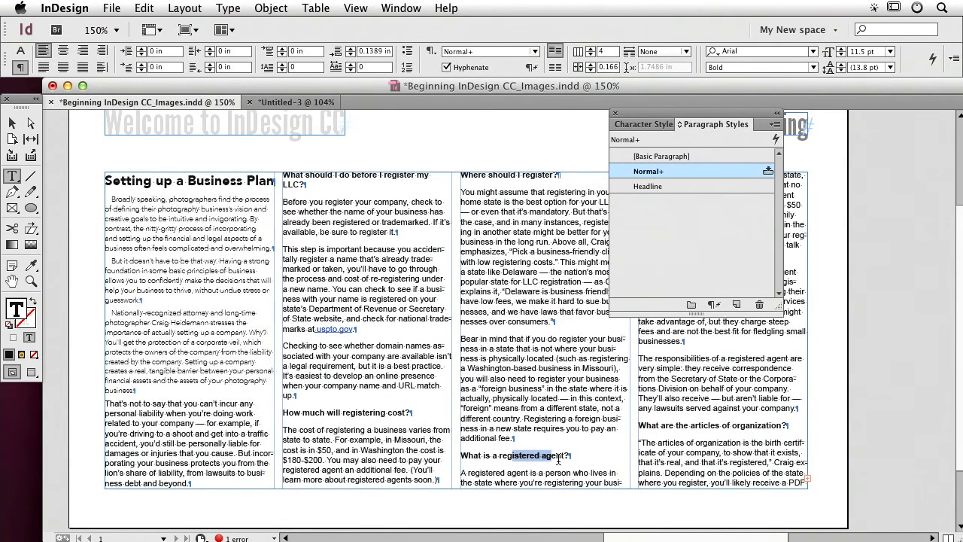
left_click(667, 187)
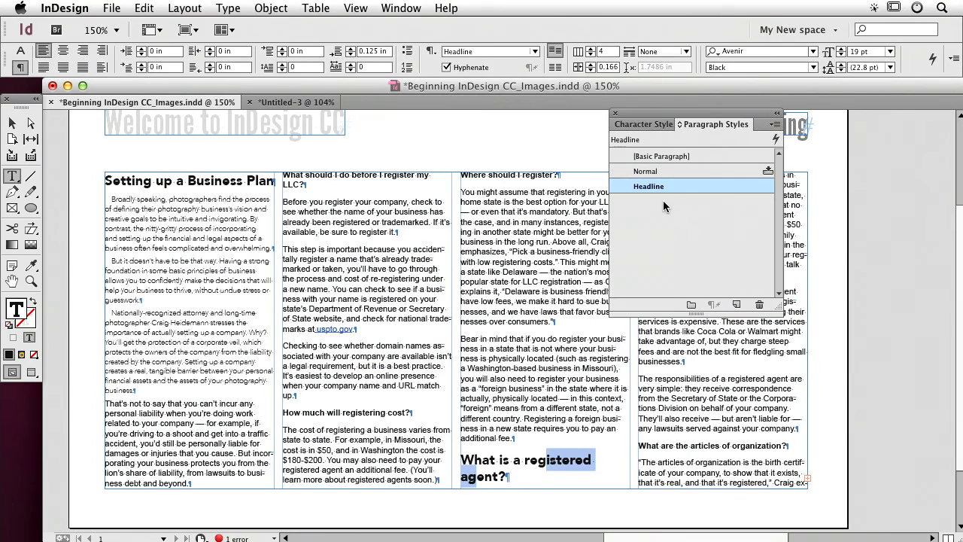